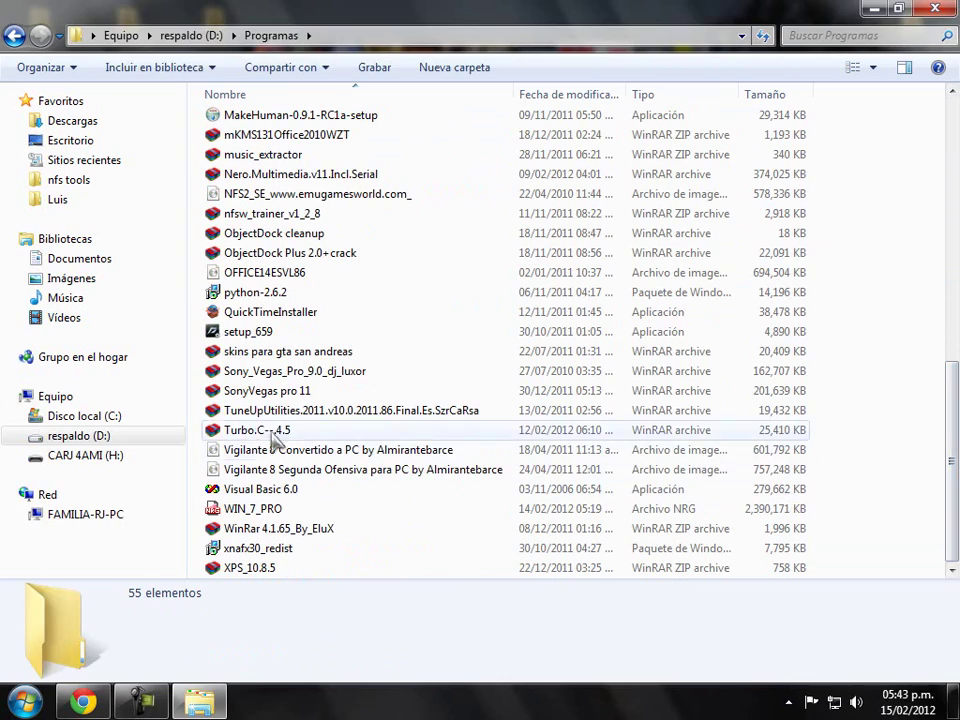
- Extract the Turbo C++45 folder from the Turbo.C--.4.5 archive to the desktop and close the archive
double_click(260, 430)
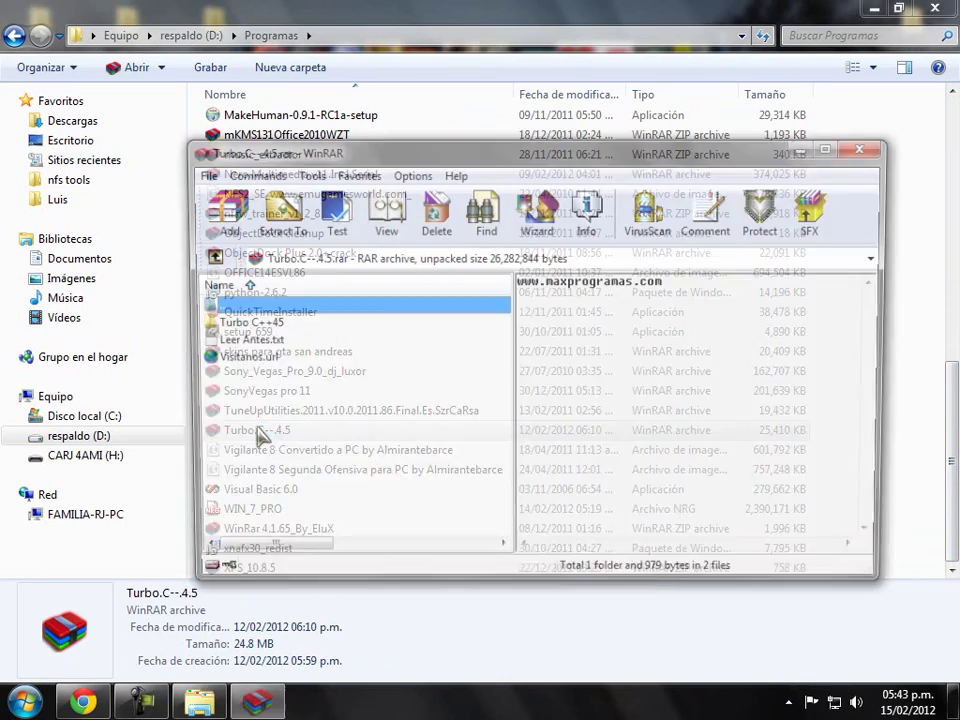
left_click(778, 150)
left_click(870, 8)
left_click_drag(300, 148, 570, 96)
left_click_drag(392, 313, 317, 343)
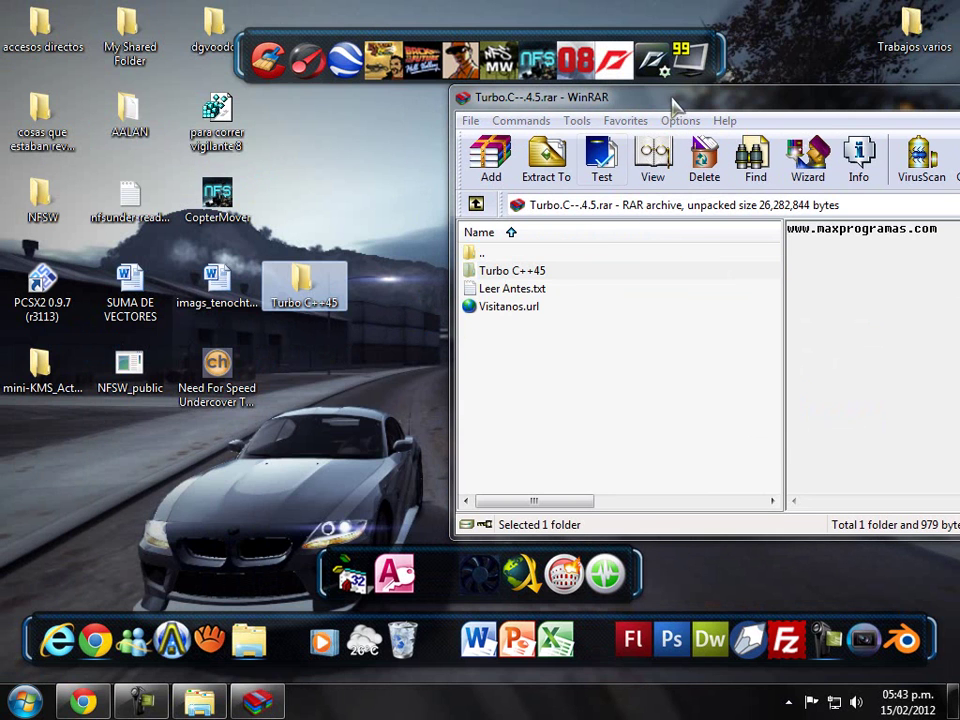
left_click_drag(671, 100, 302, 100)
left_click(705, 100)
- In the extracted Turbo C++45 folder, apply Windows 95 compatibility mode and administrator privileges to the INSTALL application
double_click(298, 280)
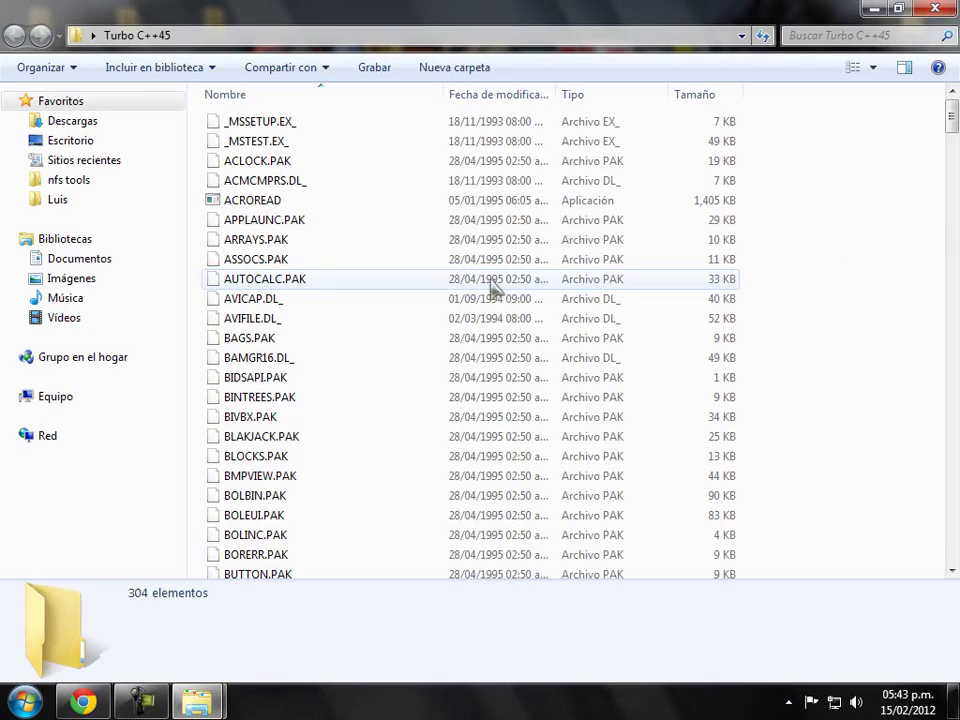
left_click_drag(951, 117, 951, 279)
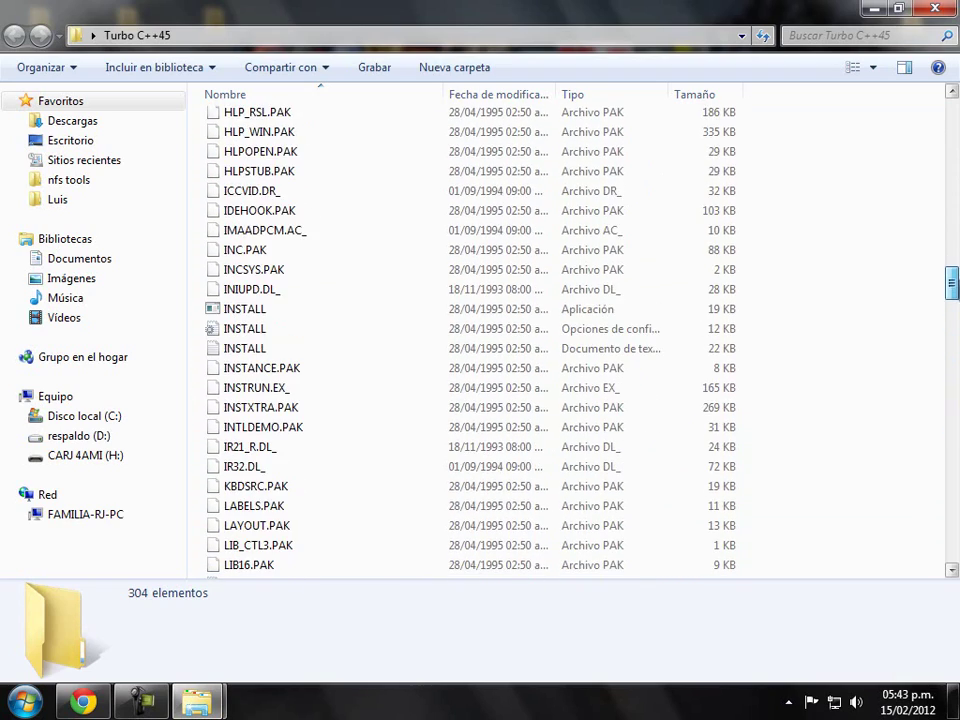
right_click(253, 323)
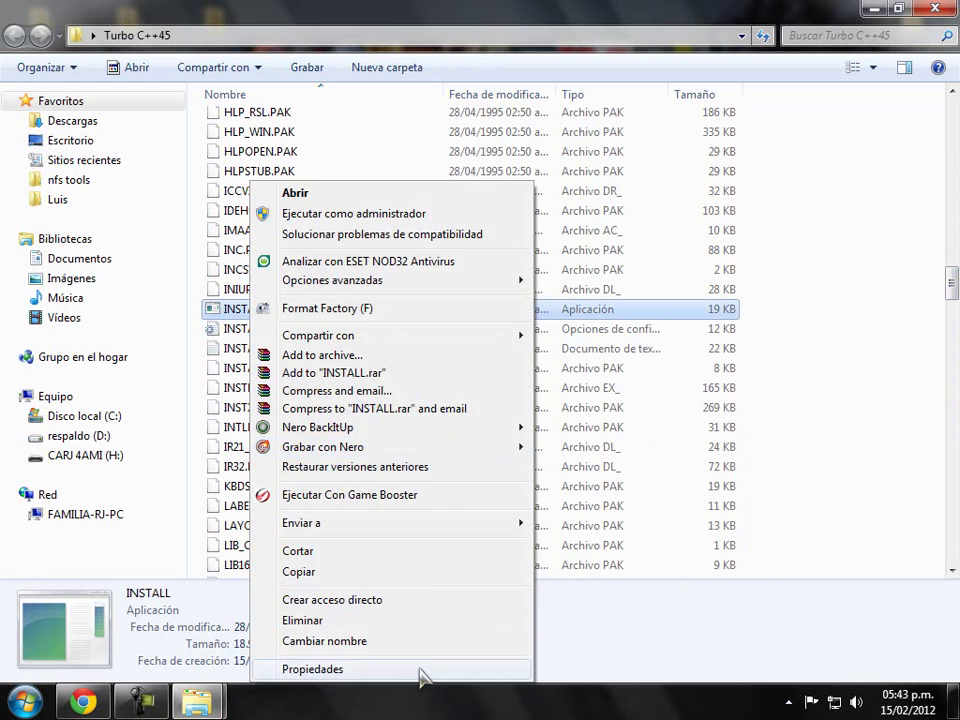
left_click(420, 670)
left_click(419, 229)
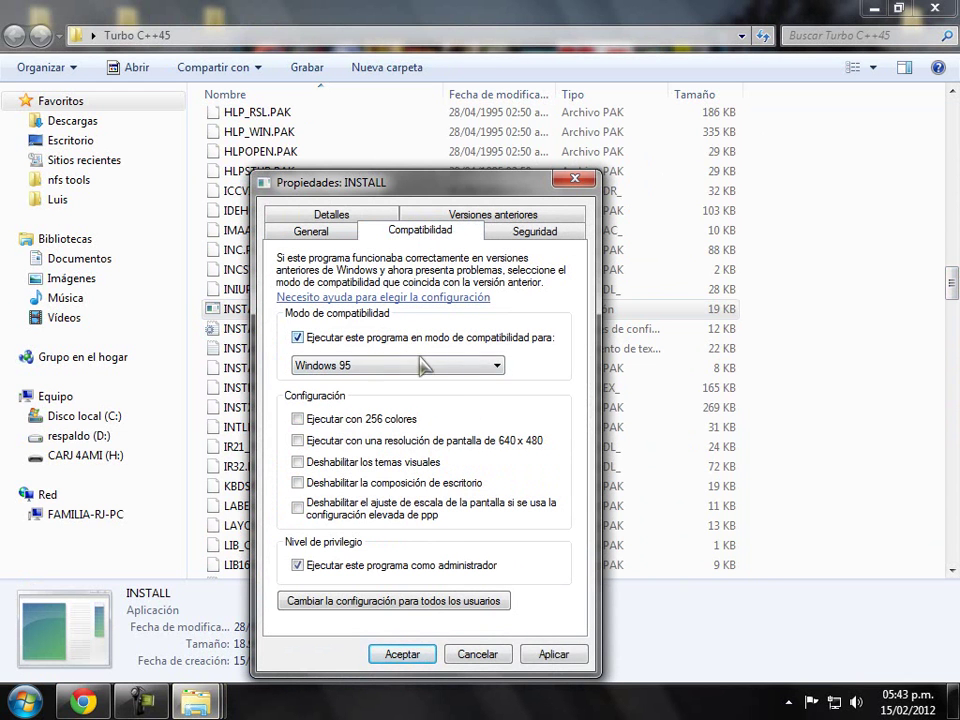
left_click(395, 568)
left_click(395, 568)
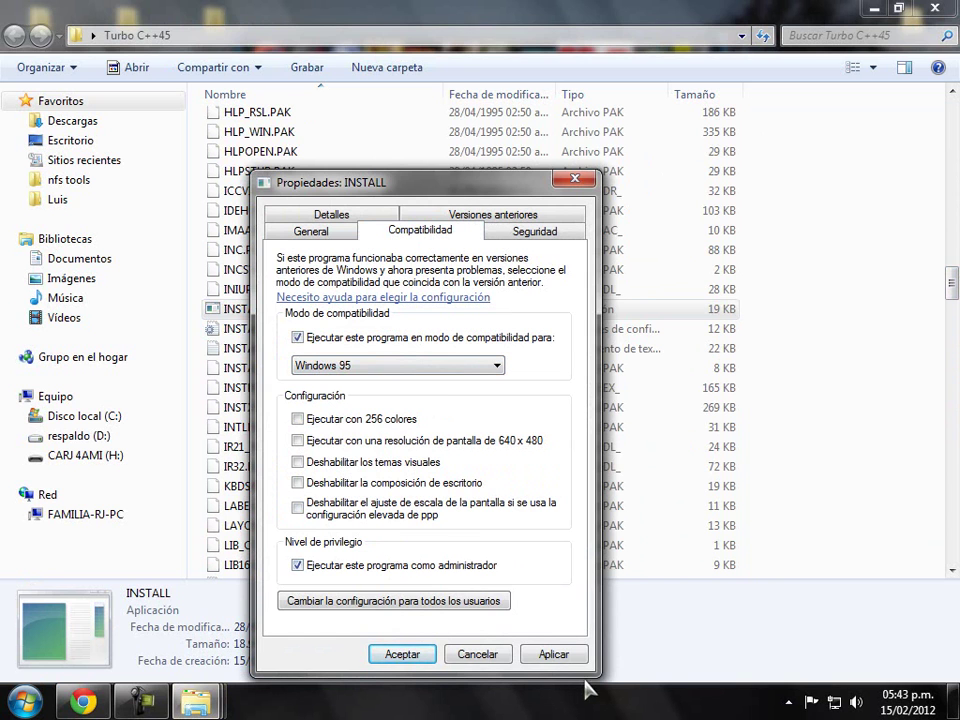
left_click(405, 656)
- Run the INSTALL application, skip the INSTALL.TXT notes and accept the Full configuration on drive C
double_click(245, 312)
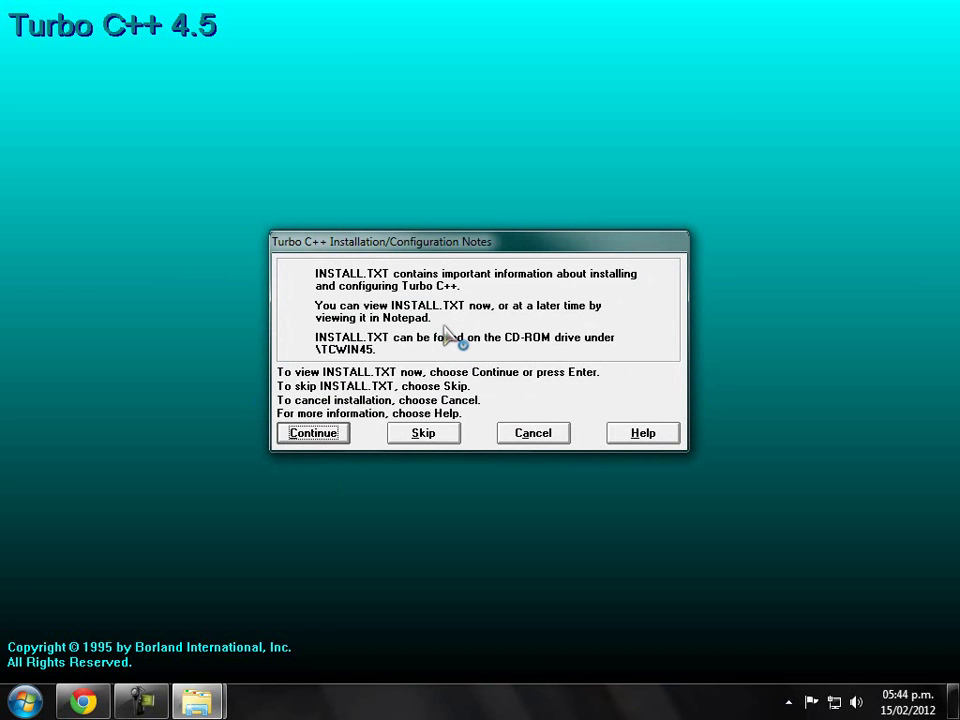
left_click(425, 435)
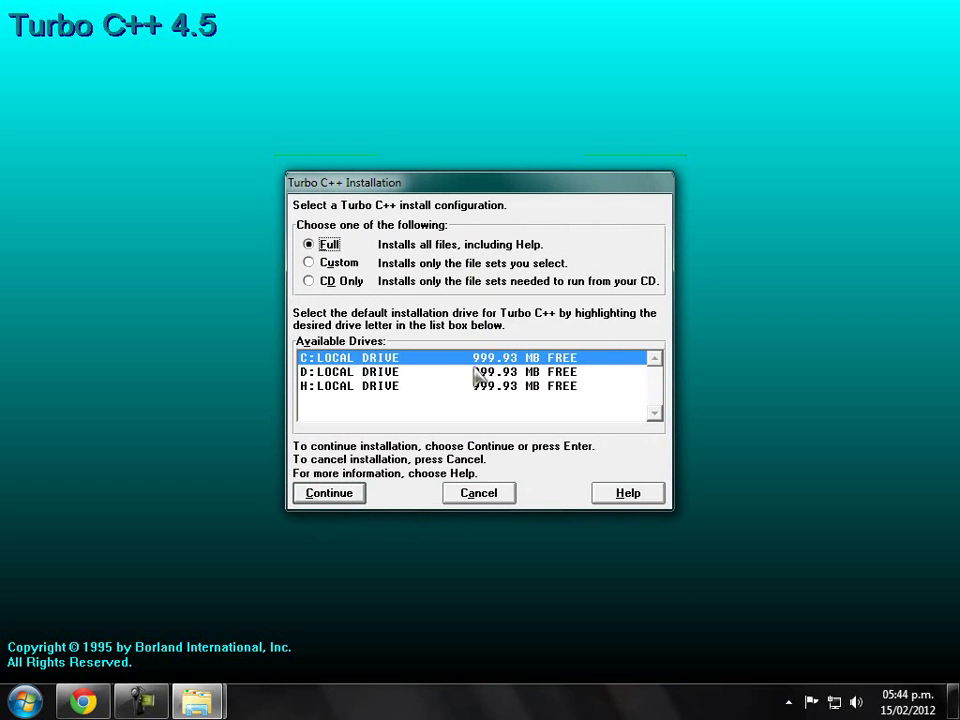
left_click(328, 495)
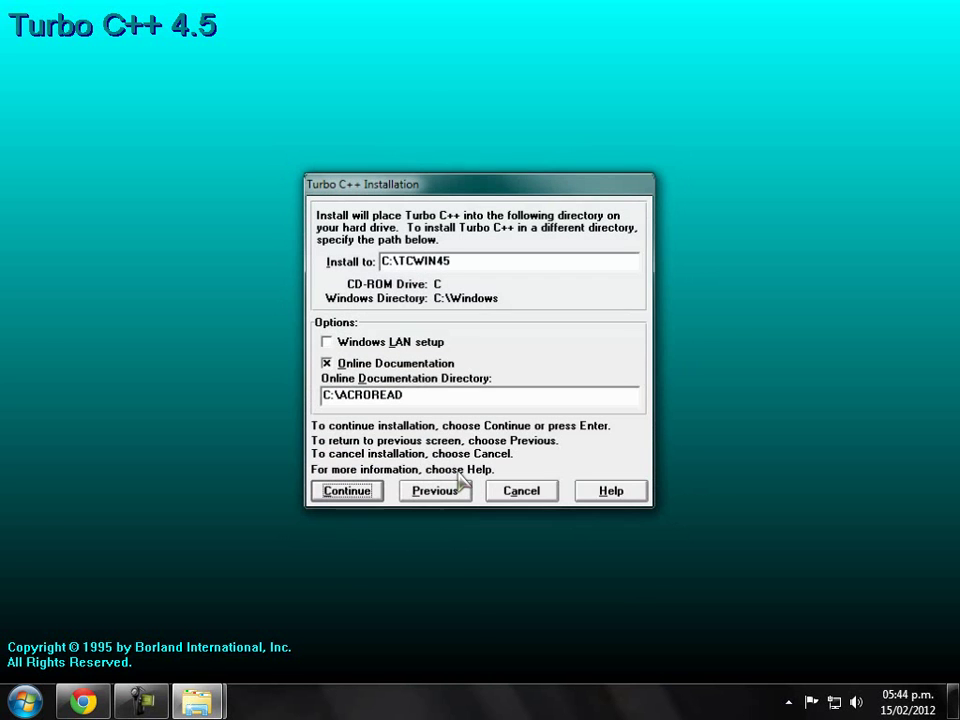
- Exclude the Online Documentation and start installing Turbo C++ to C:\TCWIN45
left_click(489, 366)
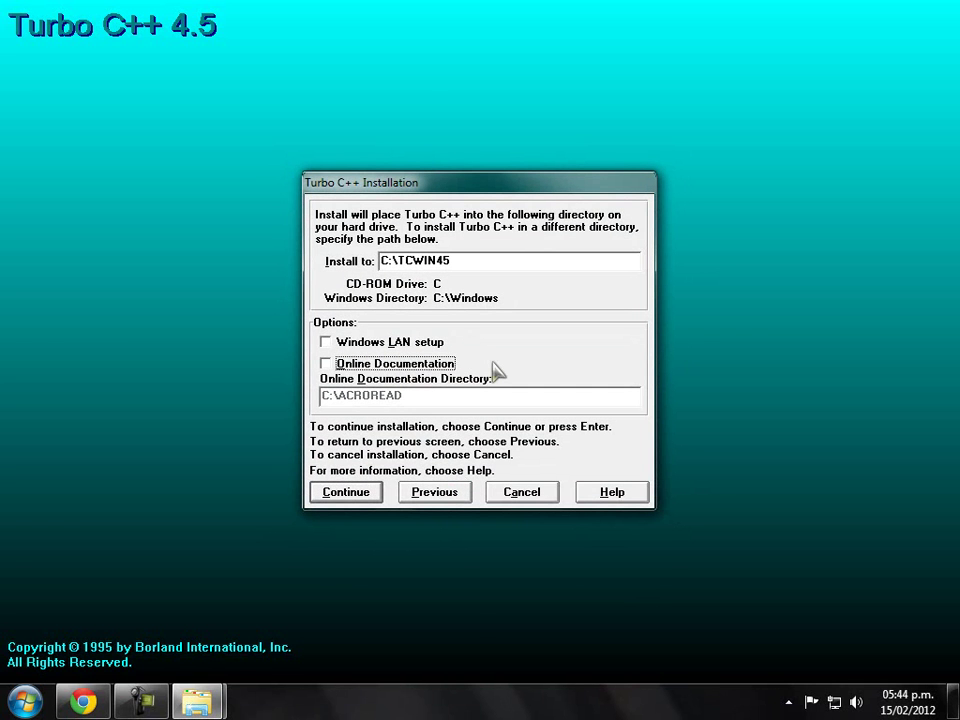
left_click(353, 499)
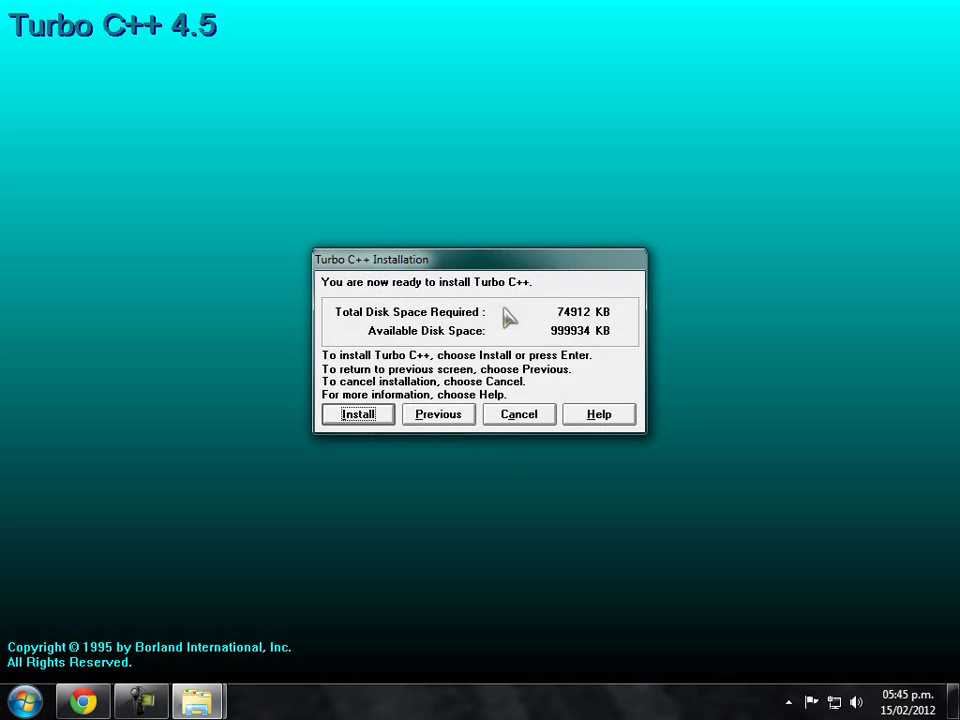
left_click(366, 416)
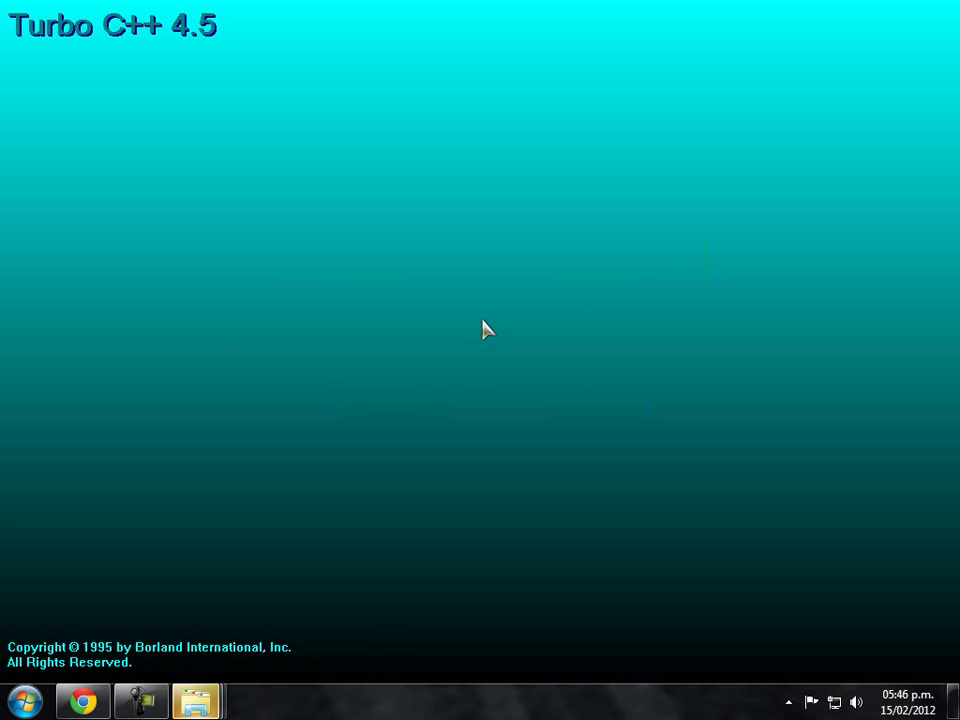
- Close the Turbo C++ 4.5 shortcuts folder and finish the installation, skipping the README.TXT release notes
mouse_move(203, 708)
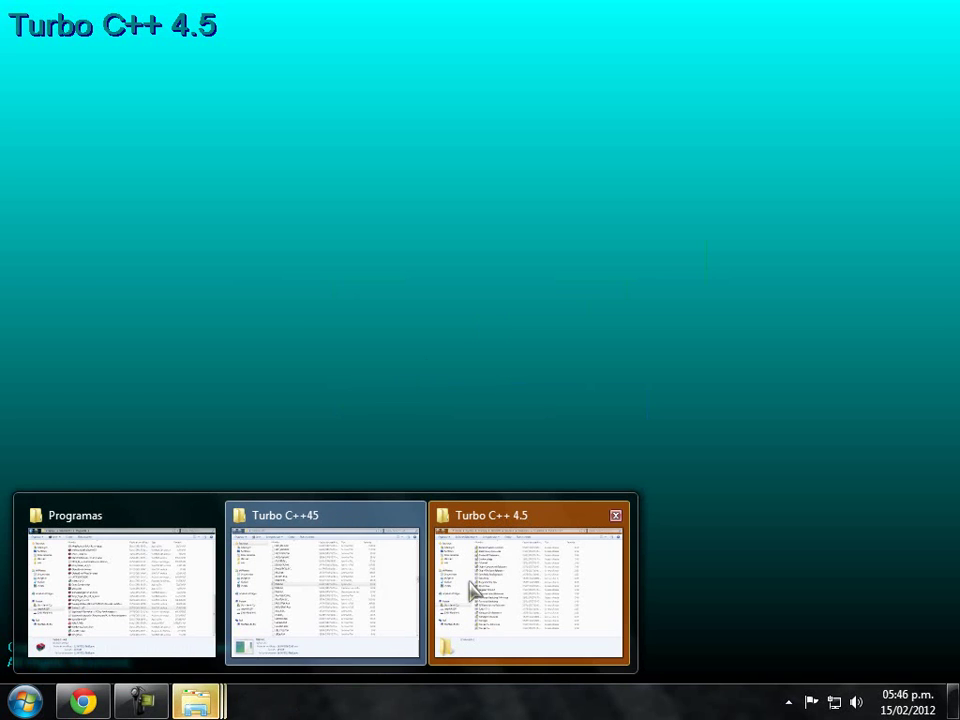
left_click(456, 615)
left_click(938, 9)
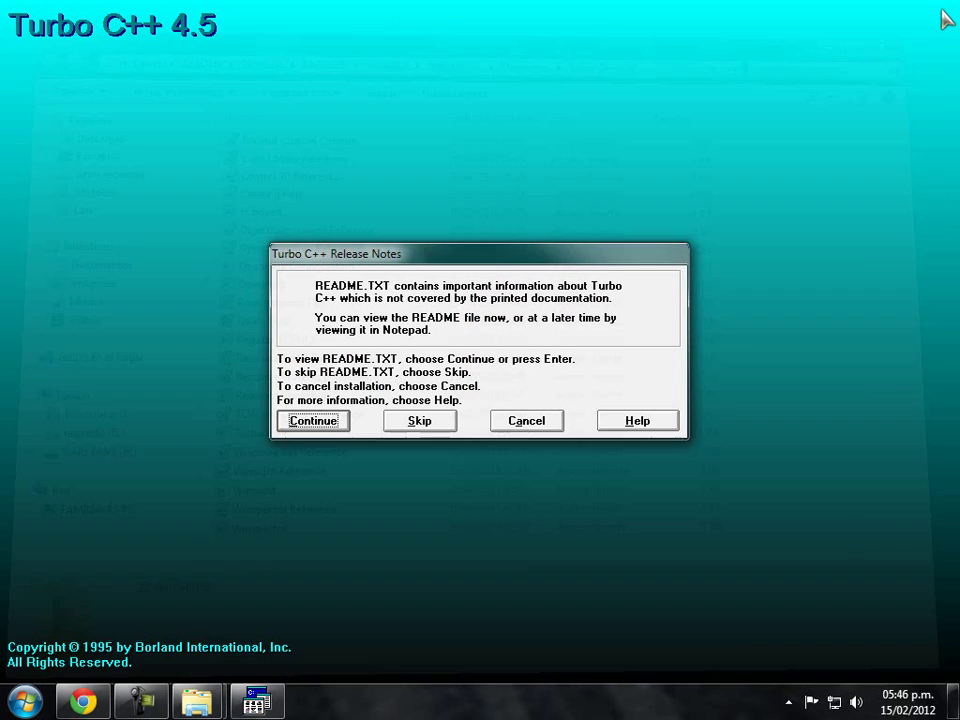
left_click_drag(447, 262, 409, 262)
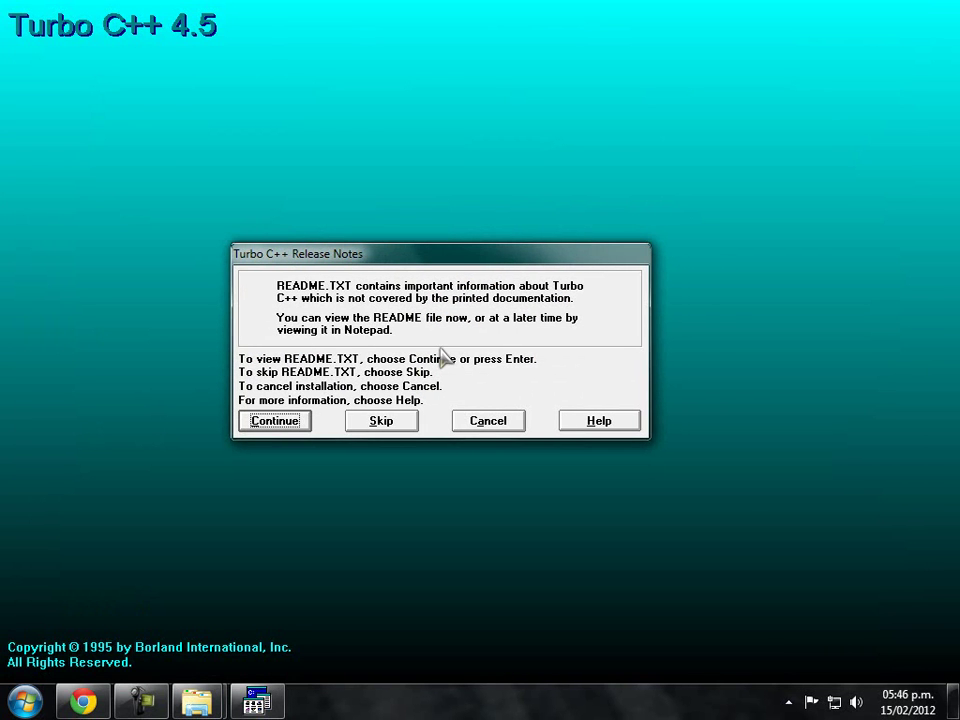
left_click(393, 424)
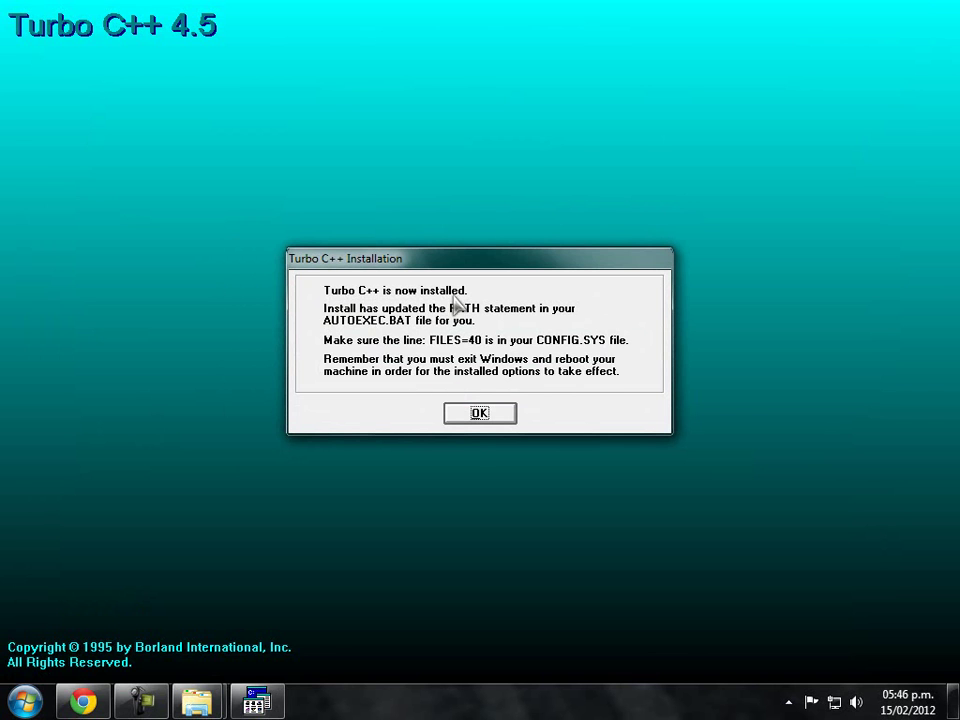
left_click(479, 421)
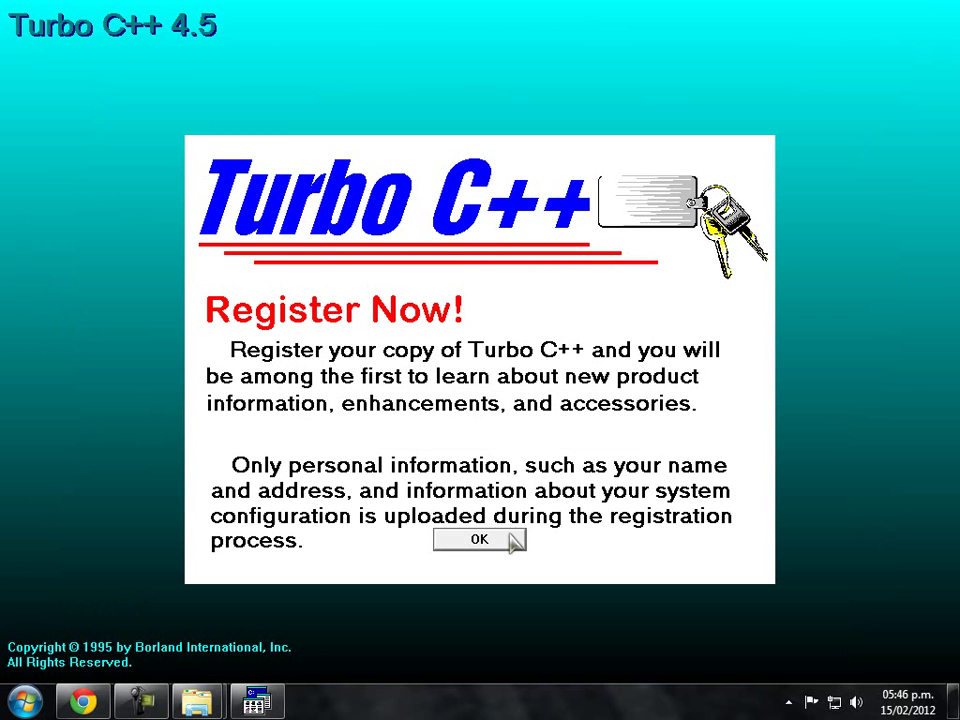
- Cancel the electronic registration of Turbo C++ and close the remaining installation folder window
left_click(484, 540)
left_click(553, 400)
left_click(480, 443)
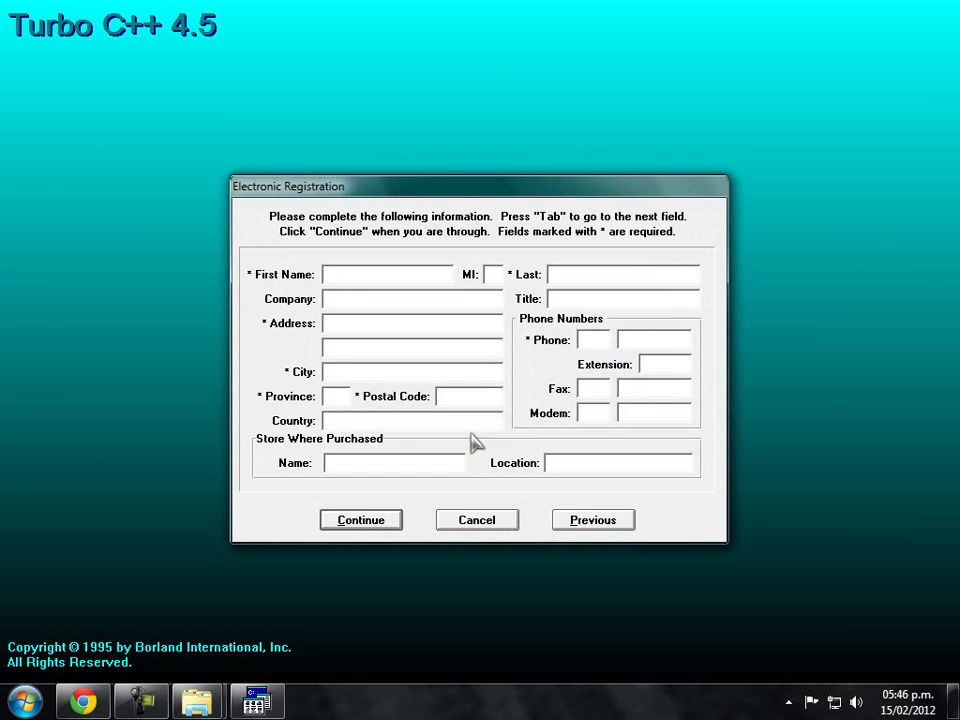
left_click(485, 528)
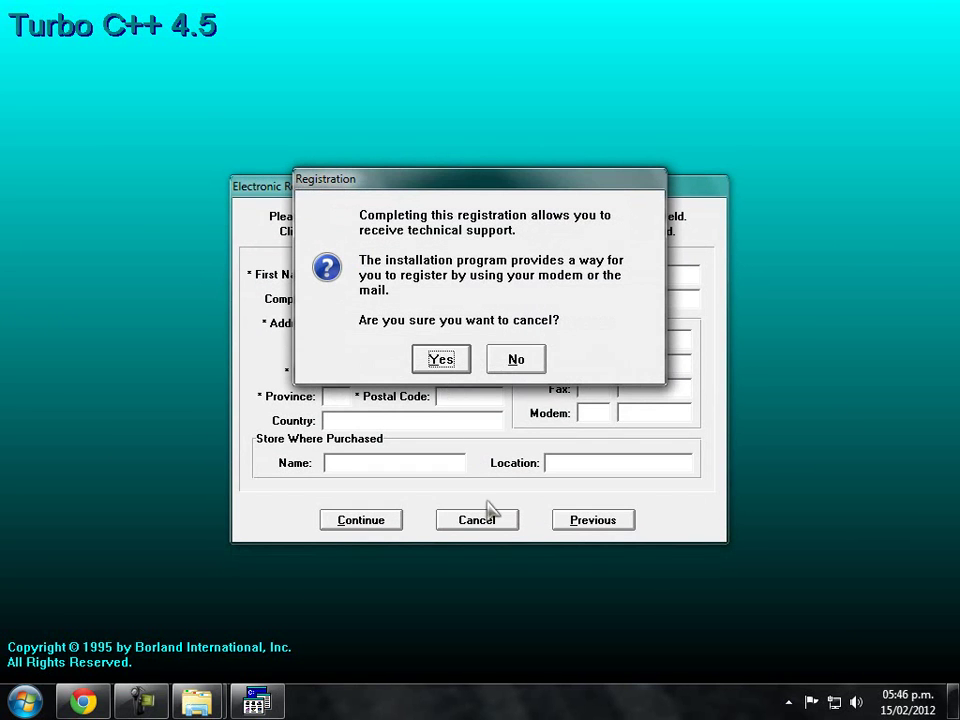
left_click(442, 362)
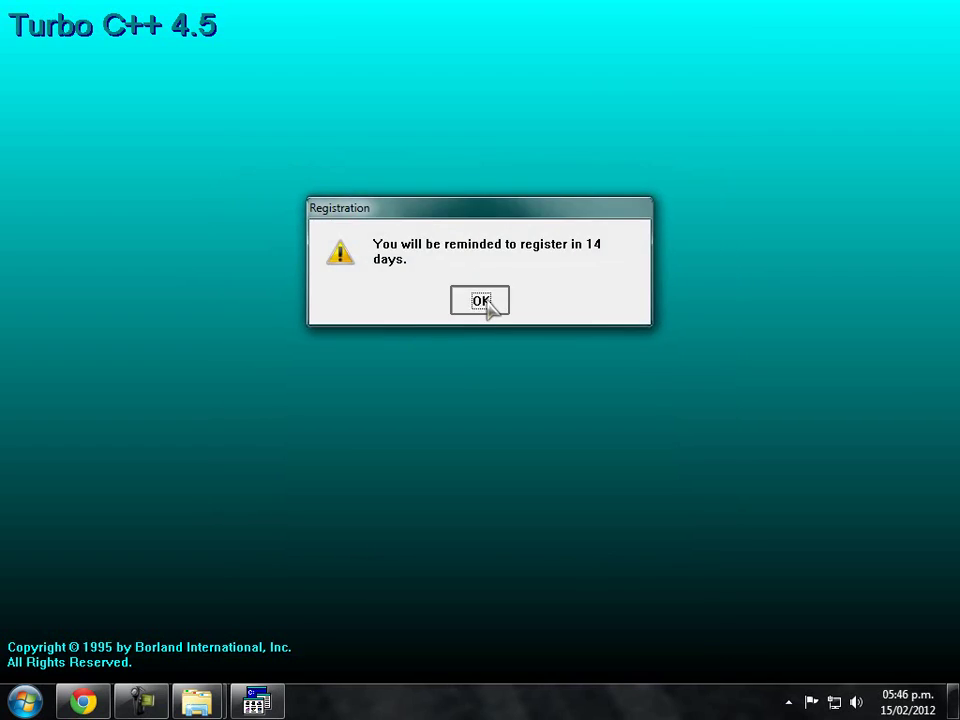
left_click(480, 299)
left_click(935, 9)
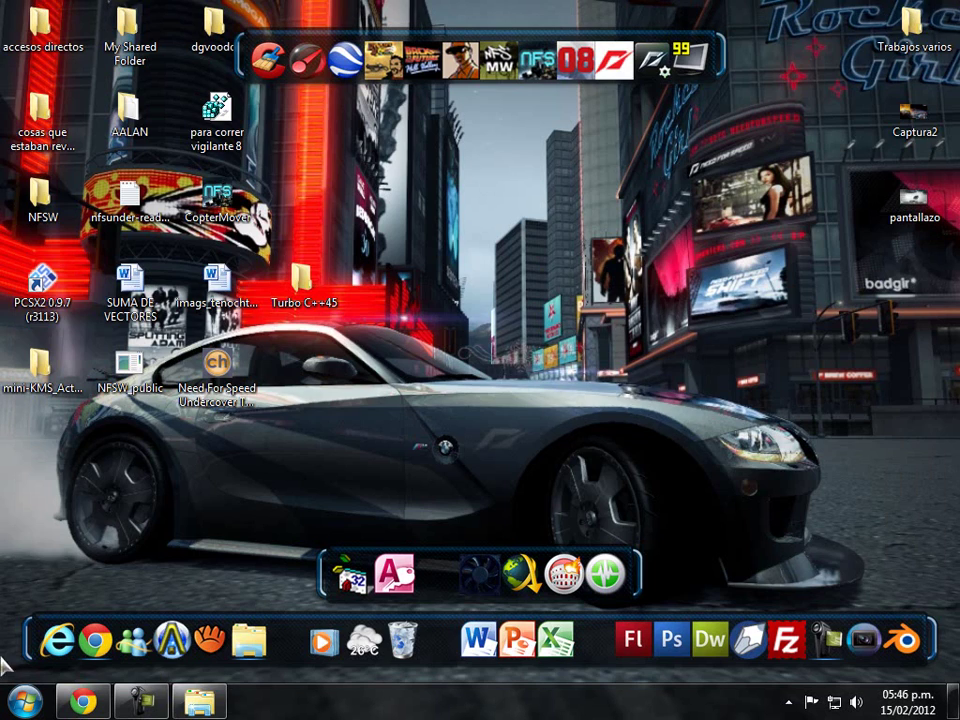
- Launch Turbo C++ from the installed Turbo C++ 4.5 program group and dismiss its About window
left_click(24, 701)
left_click(115, 618)
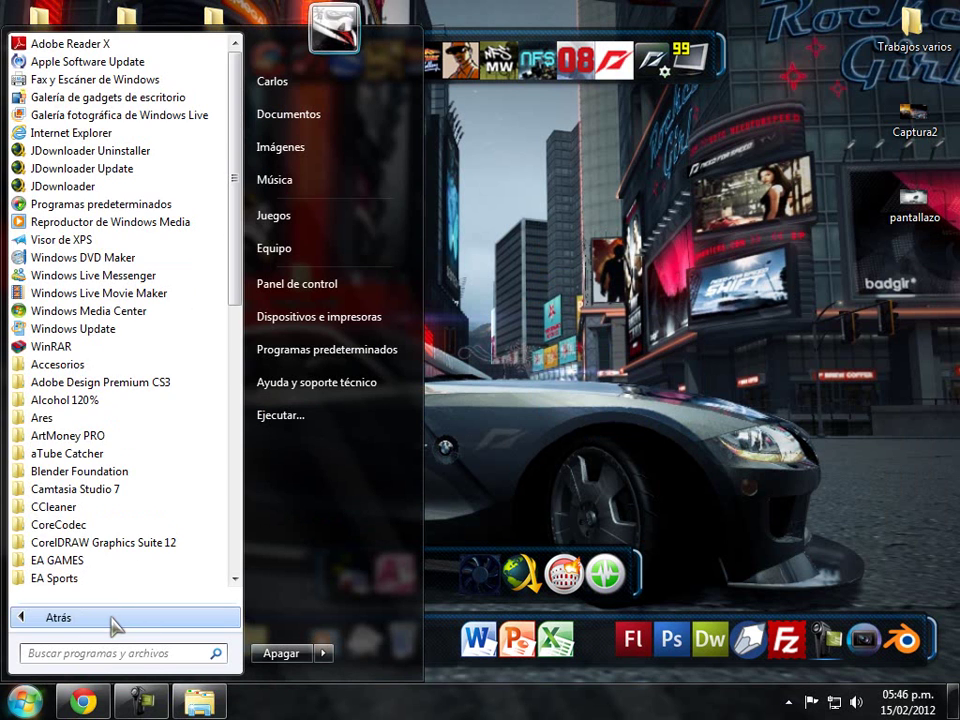
scroll(150, 424, "down", 11)
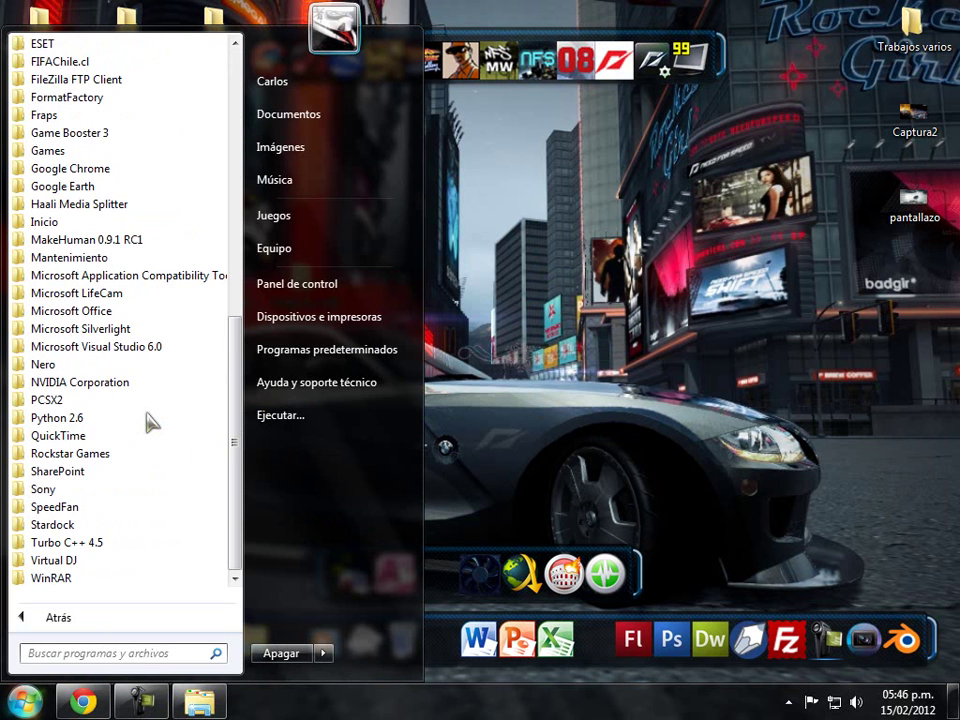
left_click(95, 542)
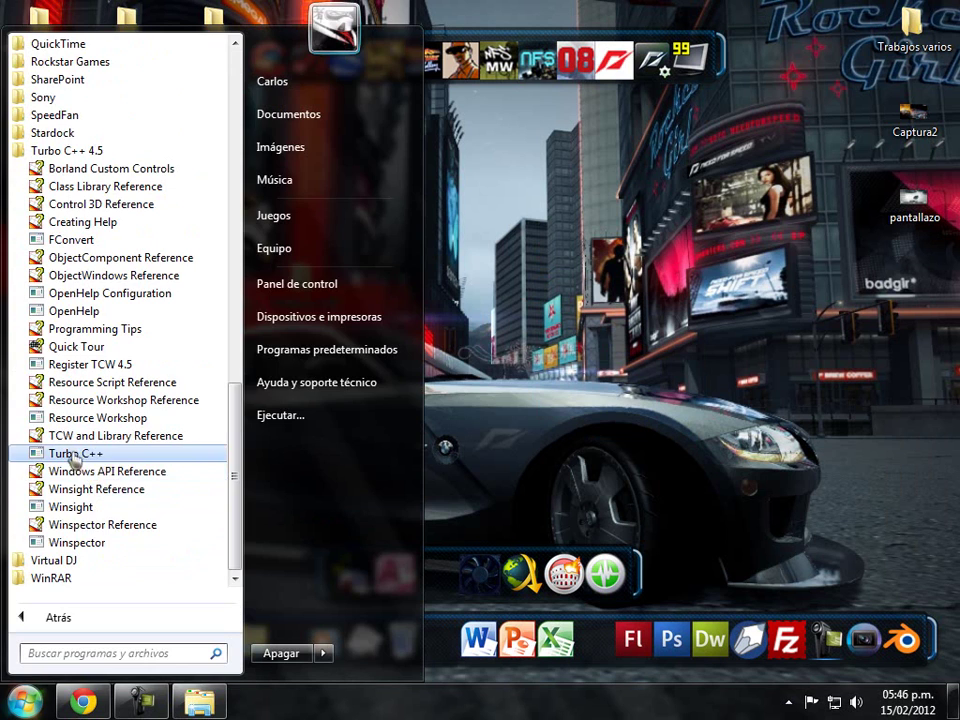
left_click(86, 455)
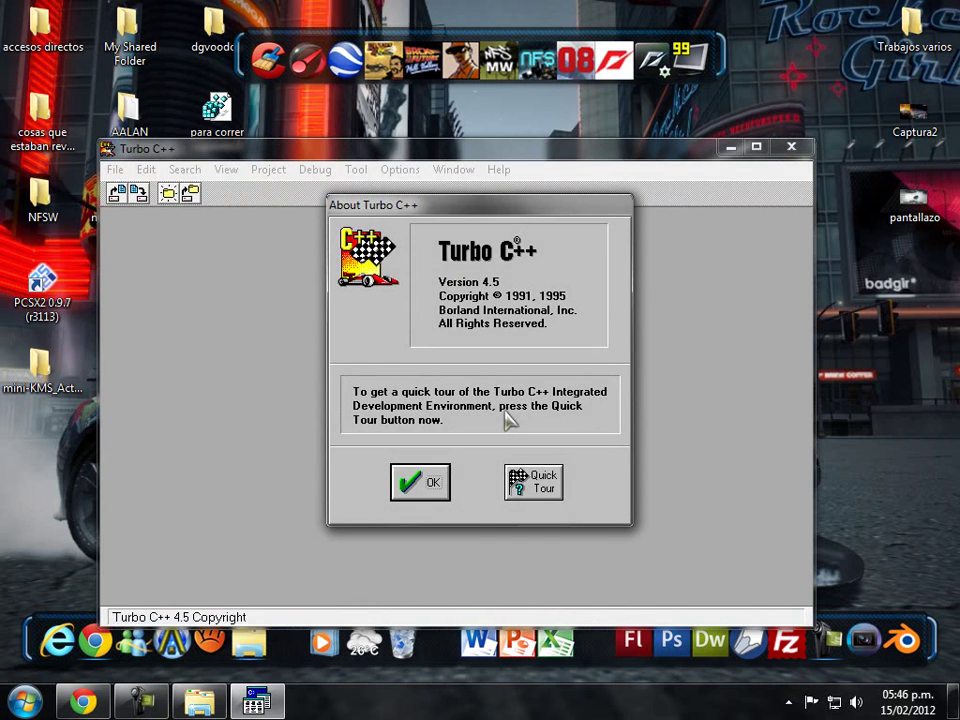
left_click(428, 483)
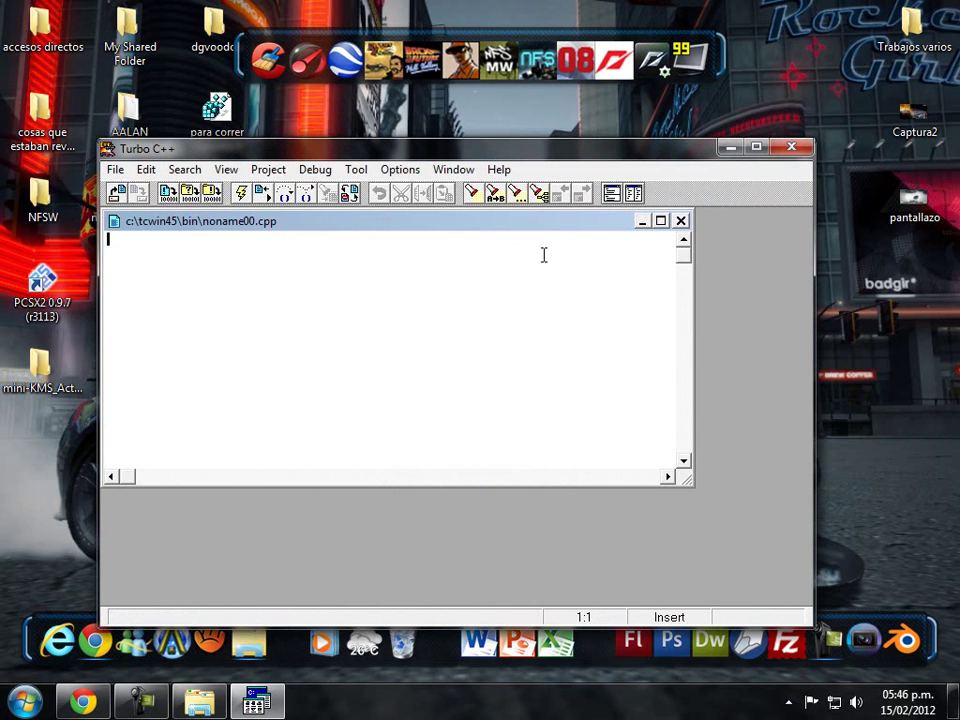
- Close the blank noname00.cpp source file and exit Turbo C++
left_click(681, 220)
left_click(791, 147)
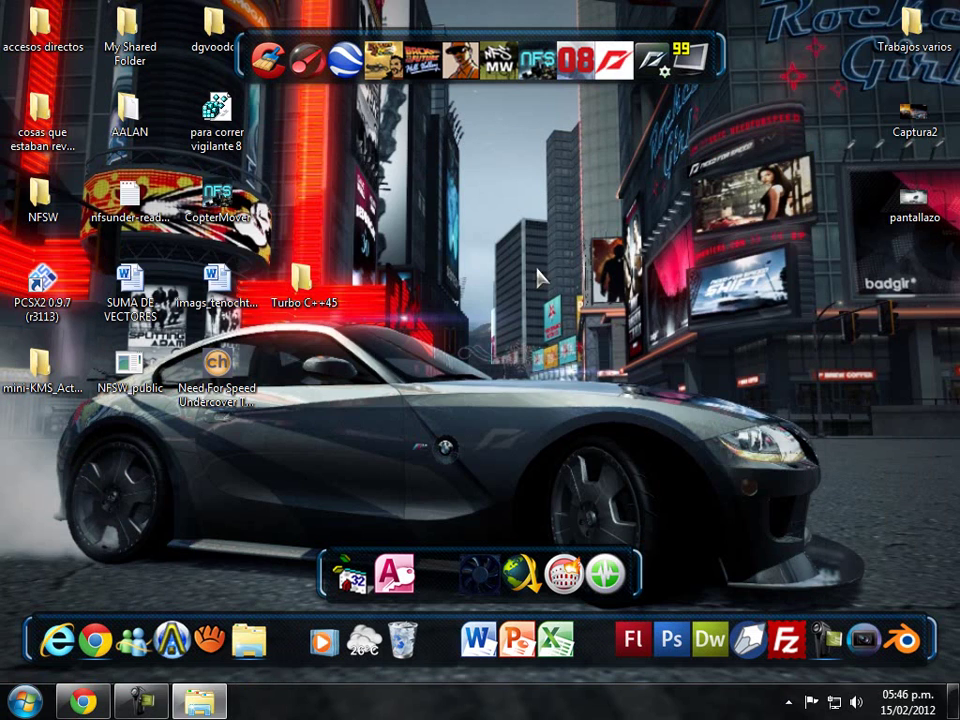